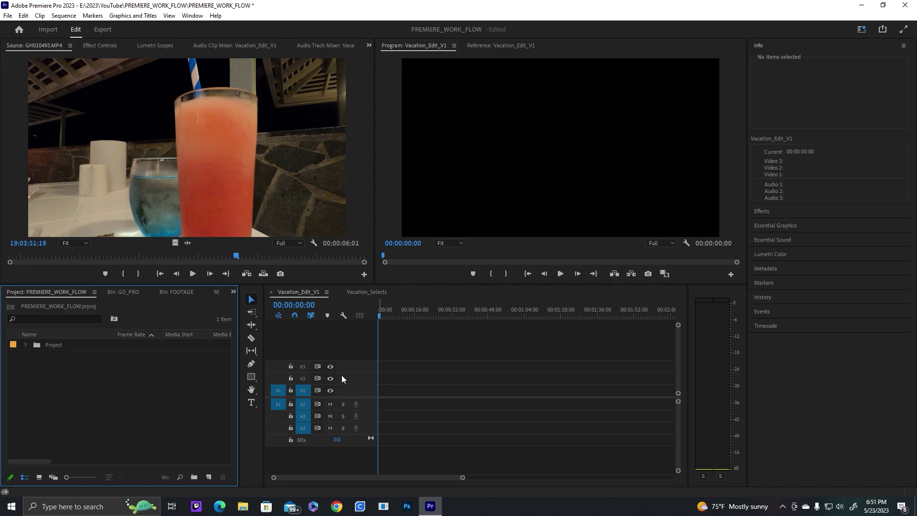
Expand the Project folder to list ADJUSTMENT_LAYERS, AUDIO, FOOTAGE, GFX and SEQUENCES bins
left_click(25, 345)
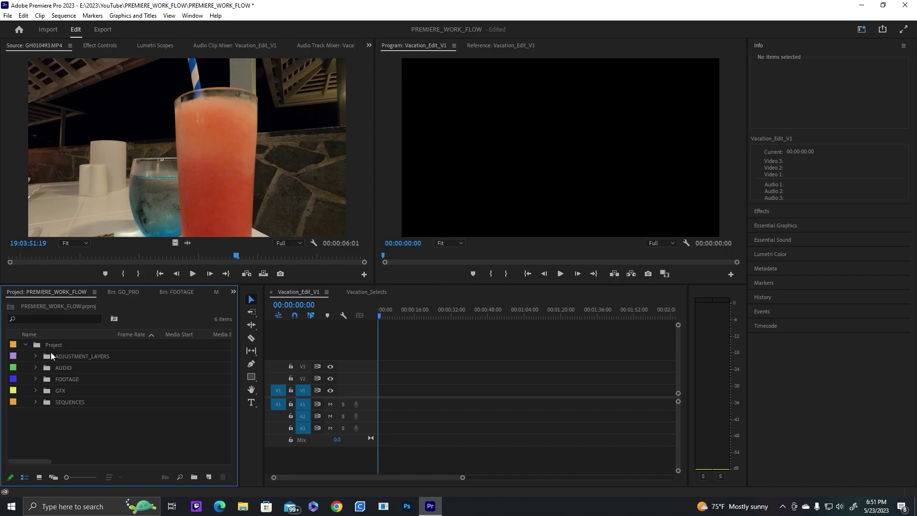
Give the Project folder the Cerulean label and clear the selection
right_click(13, 345)
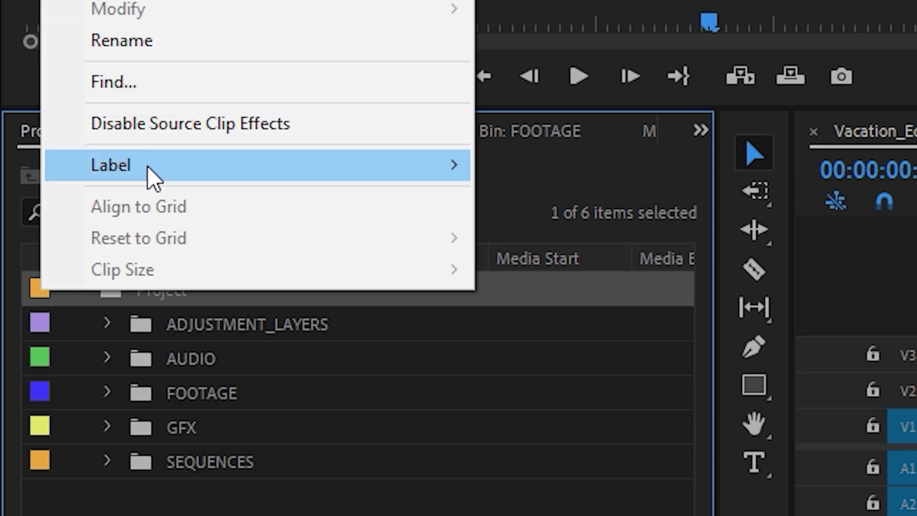
mouse_move(150, 180)
left_click(624, 334)
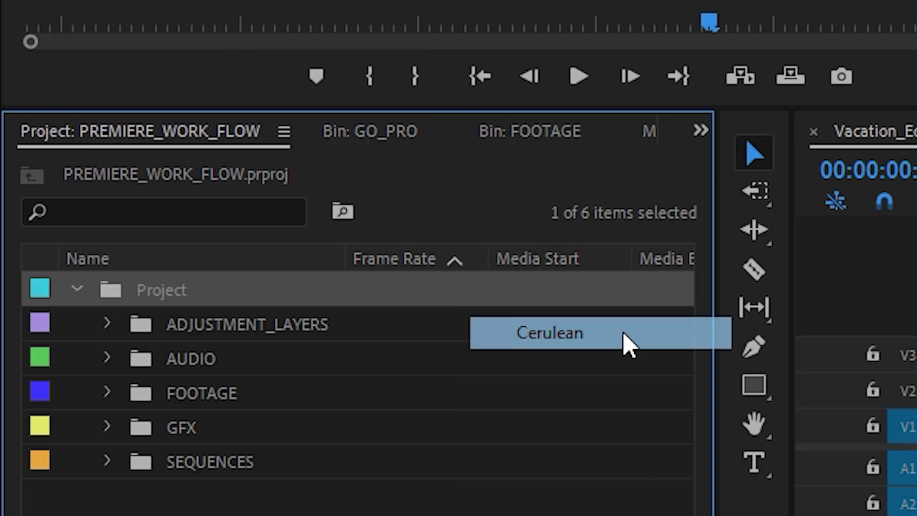
left_click(516, 497)
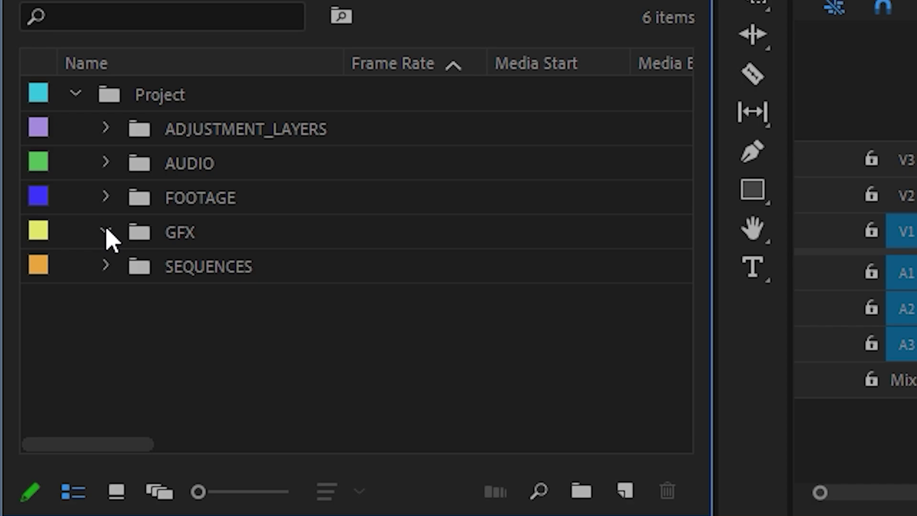
left_click(106, 233)
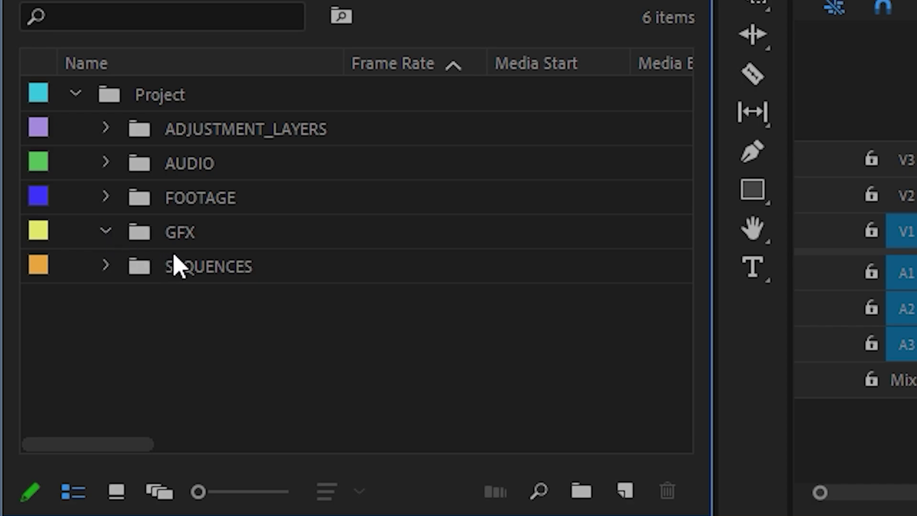
left_click(106, 232)
left_click(106, 198)
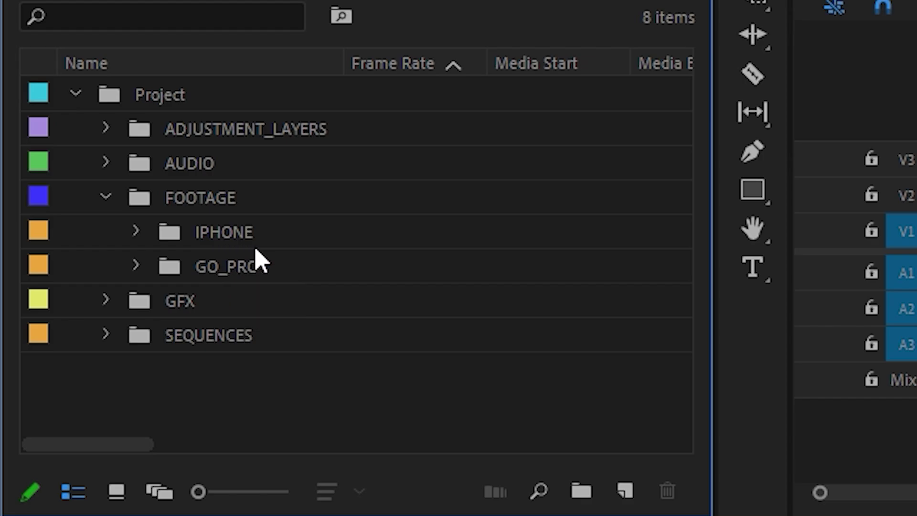
left_click(135, 266)
scroll(203, 349, "down", 2)
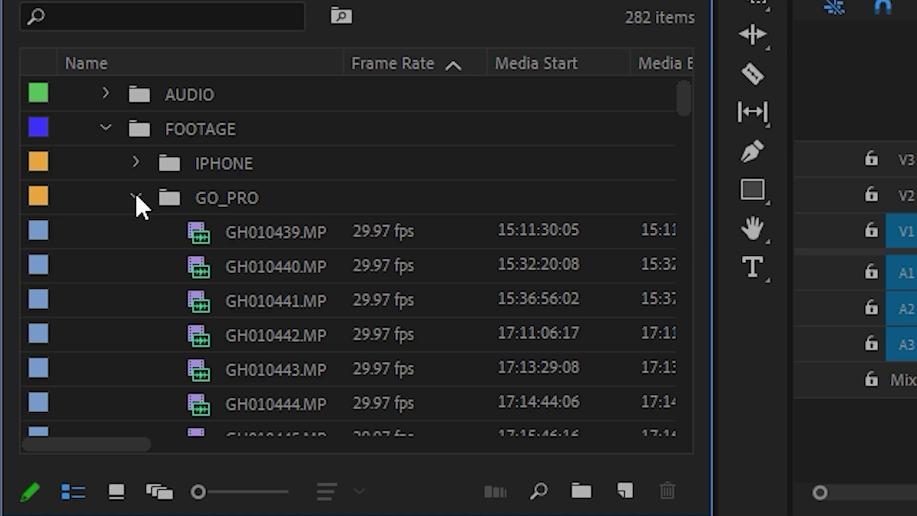
left_click(136, 198)
left_click(137, 233)
scroll(307, 344, "down", 3)
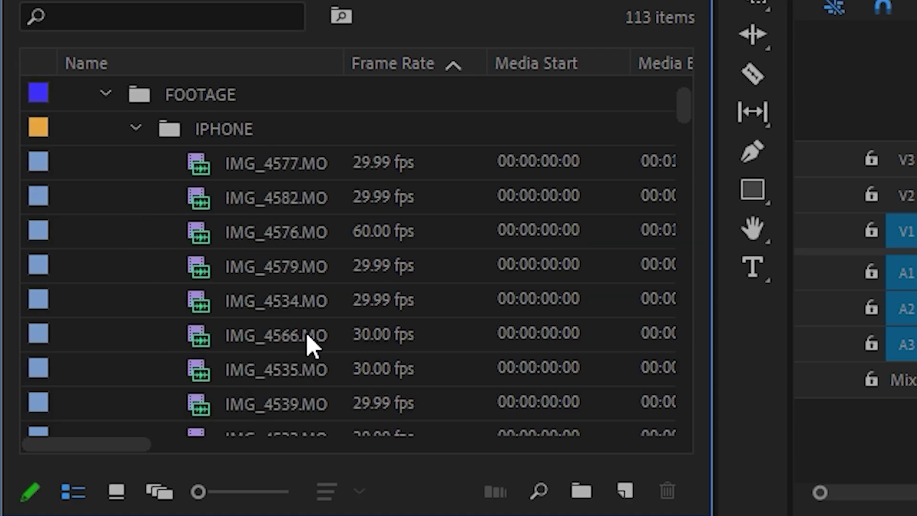
left_click(135, 128)
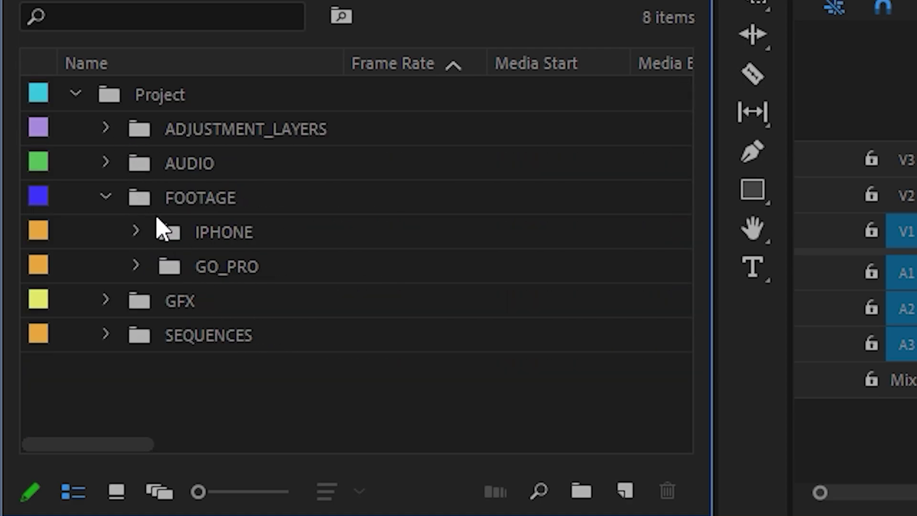
left_click(107, 197)
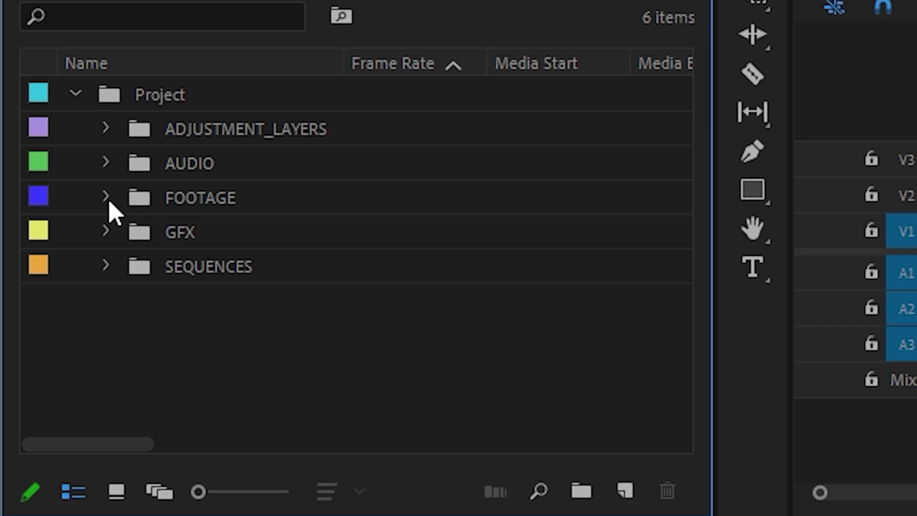
left_click(107, 164)
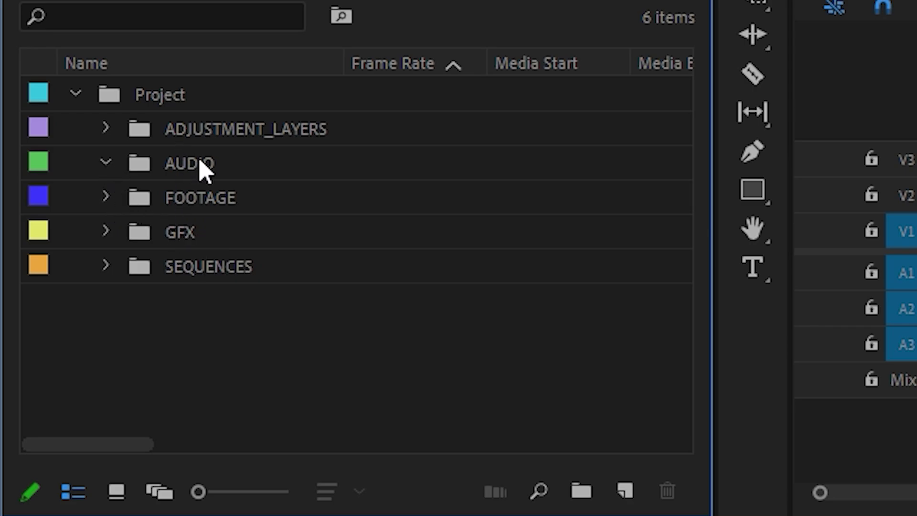
left_click(105, 163)
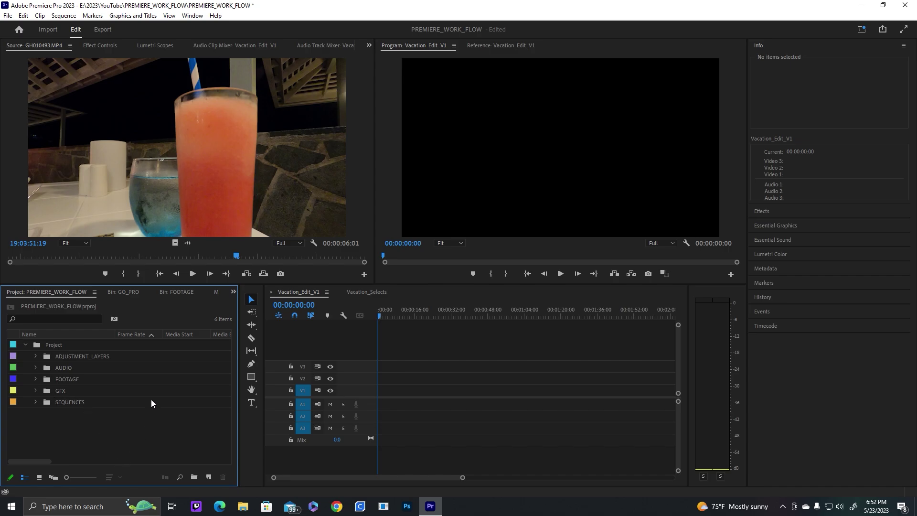
Expand FOOTAGE to show the camera bins and SEQUENCES to show Vacation_Edit_V1 and Vacation_Selects
left_click(63, 15)
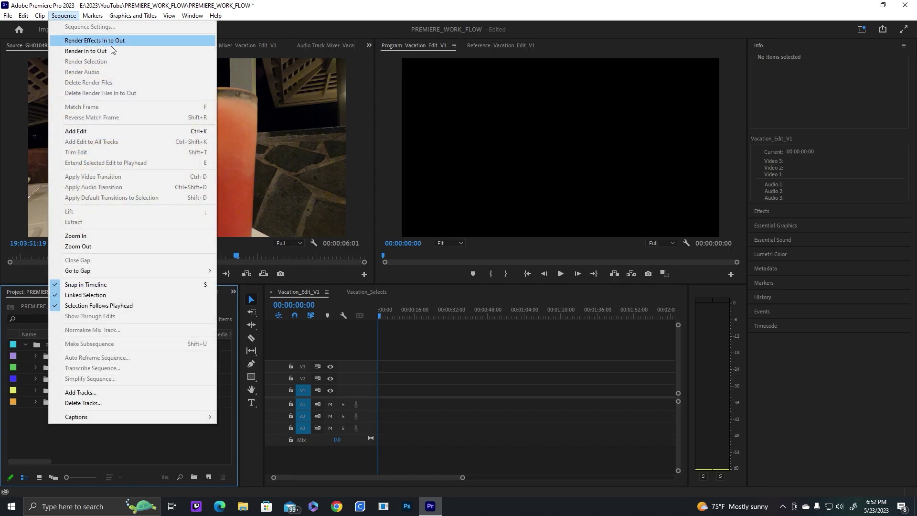
left_click(154, 453)
left_click(35, 379)
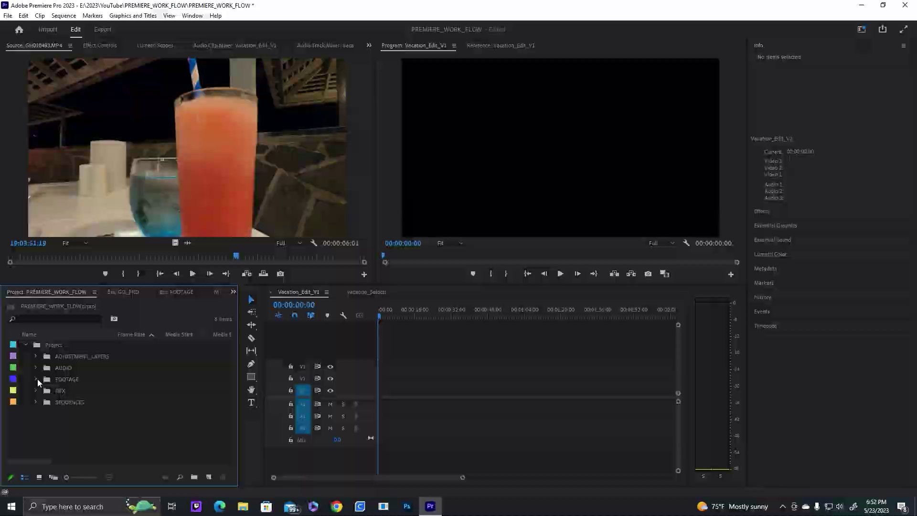
left_click(45, 402)
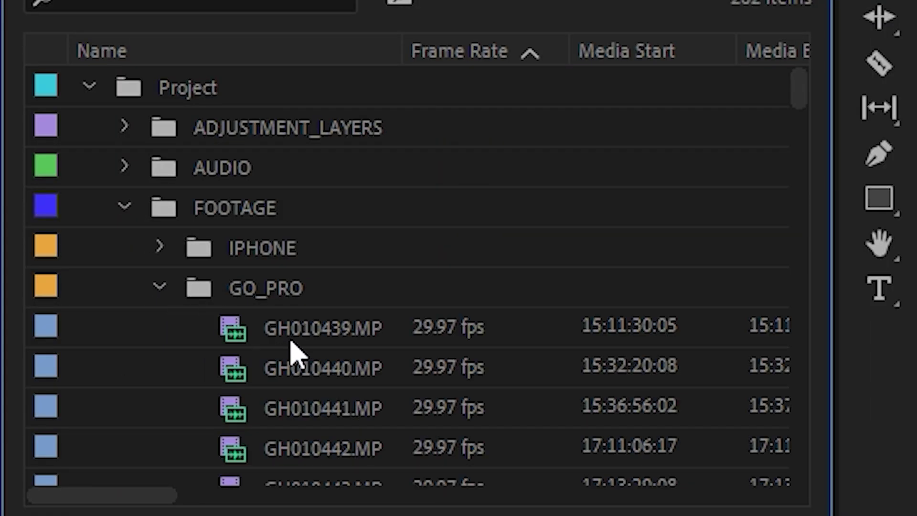
right_click(293, 338)
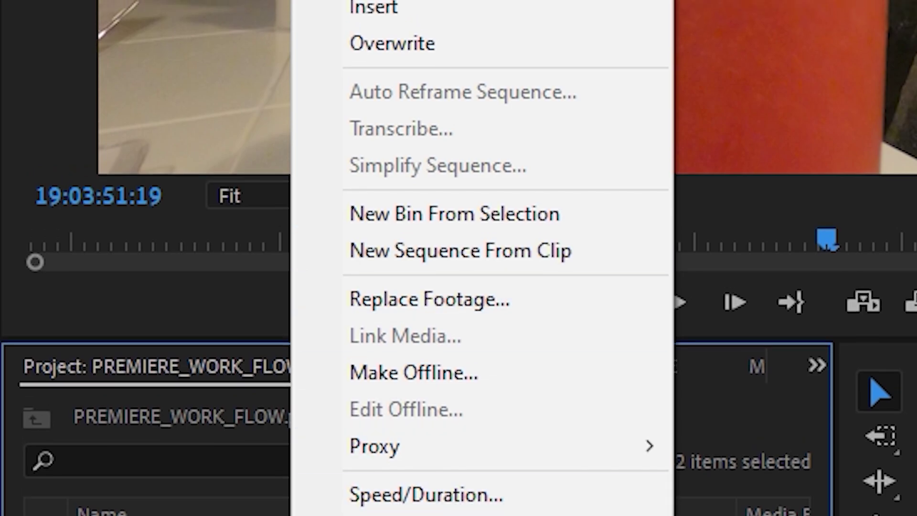
left_click(158, 515)
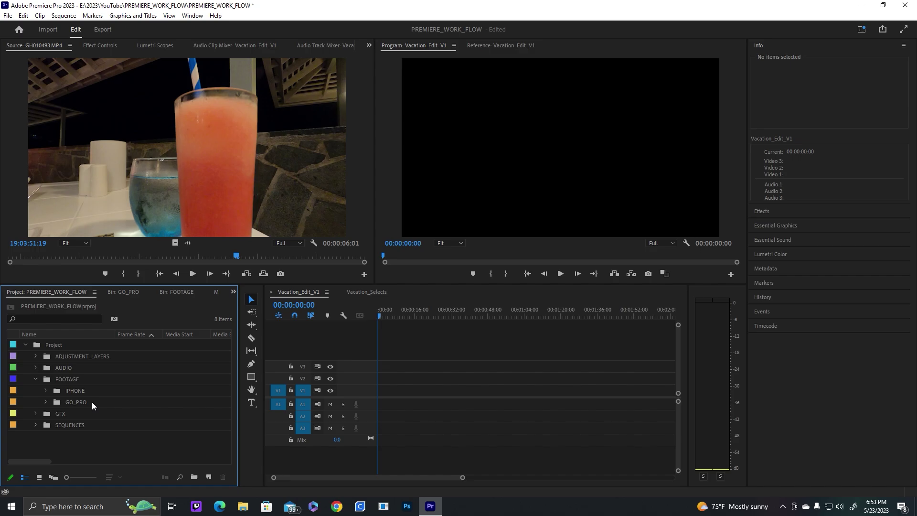
left_click(35, 424)
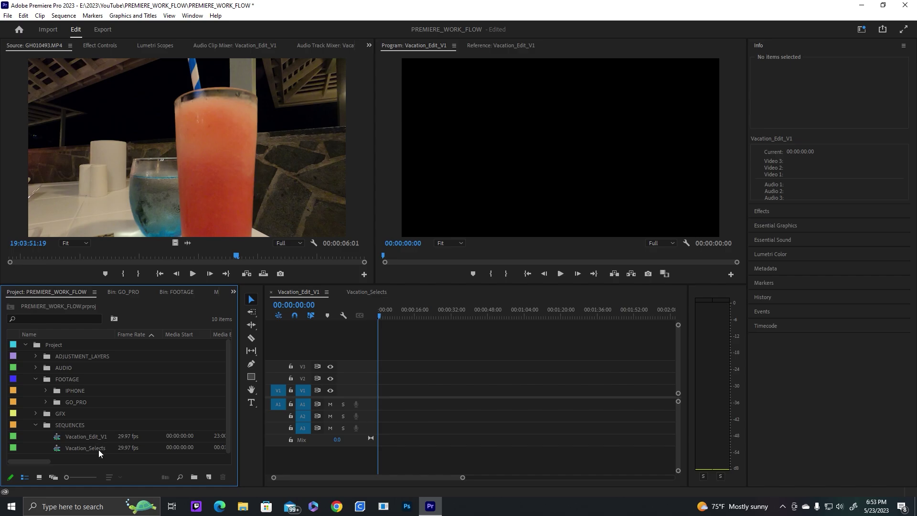
In Vacation_Selects, split GH010455 at 00:00:09:00, remove the short left piece and close the gap
left_click(381, 292)
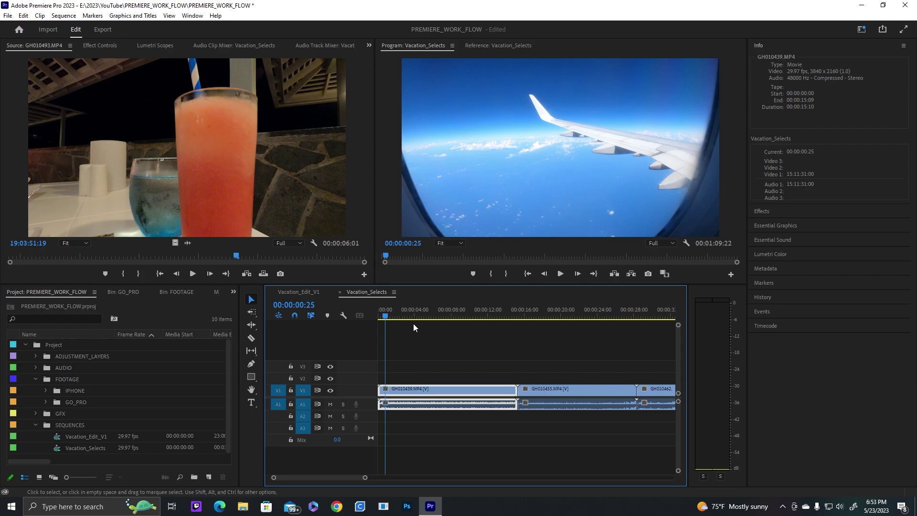
left_click(487, 348)
key("minus")
key("minus")
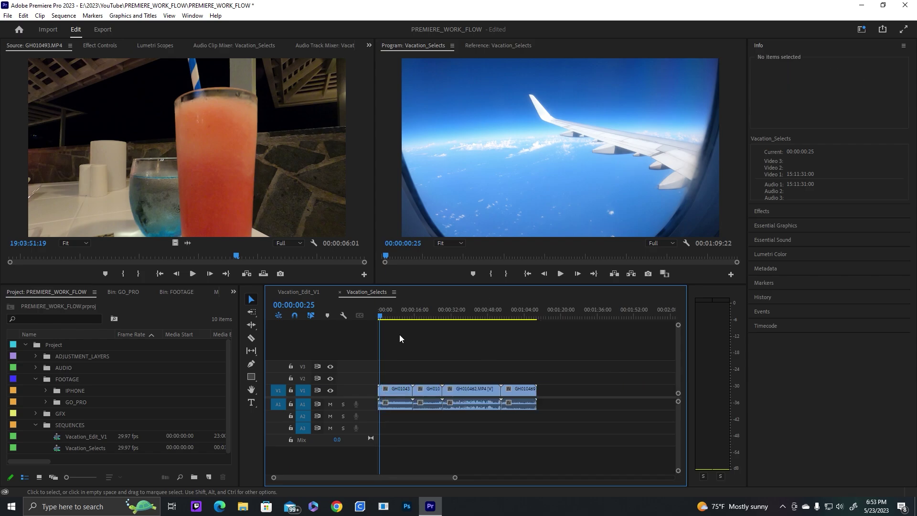
left_click_drag(380, 315, 423, 315)
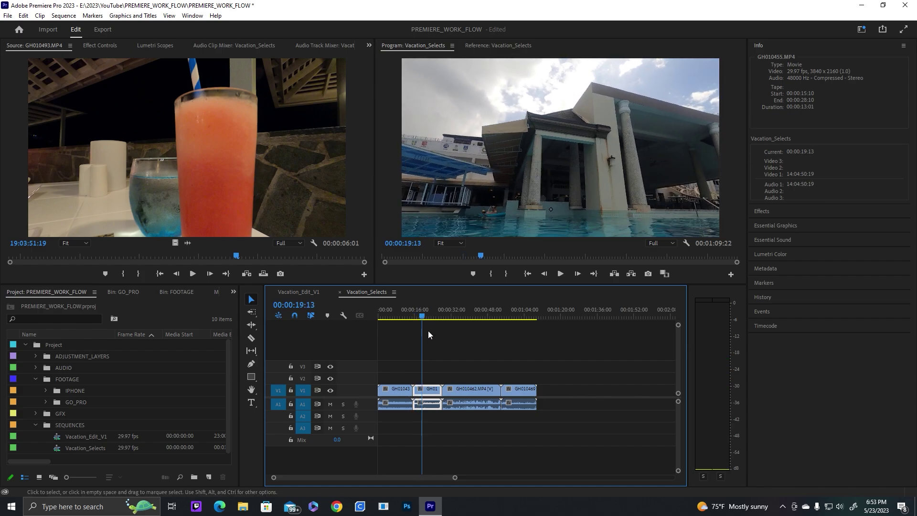
key("c")
left_click(422, 389)
key("v")
left_click_drag(416, 403, 430, 404)
key("Delete")
left_click(432, 387)
key("Delete")
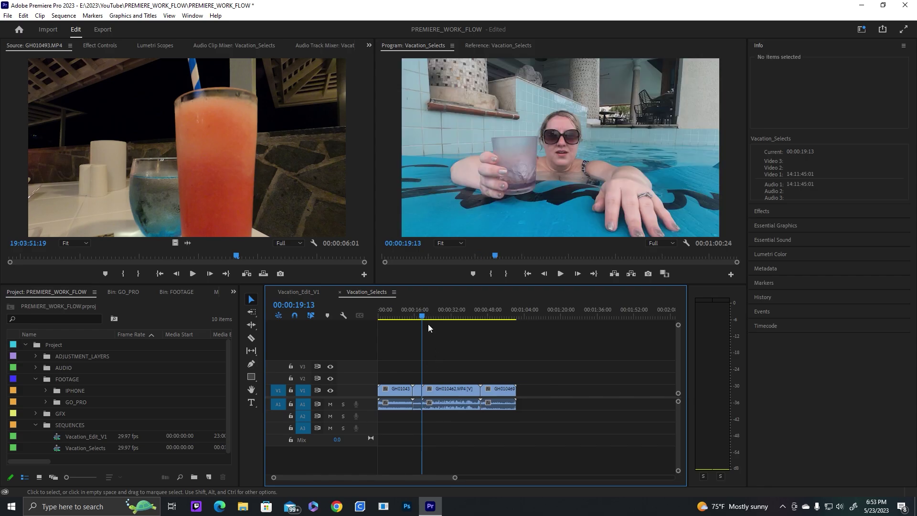
Delete the GH010462 clip and close the gap it leaves
left_click_drag(423, 317, 464, 329)
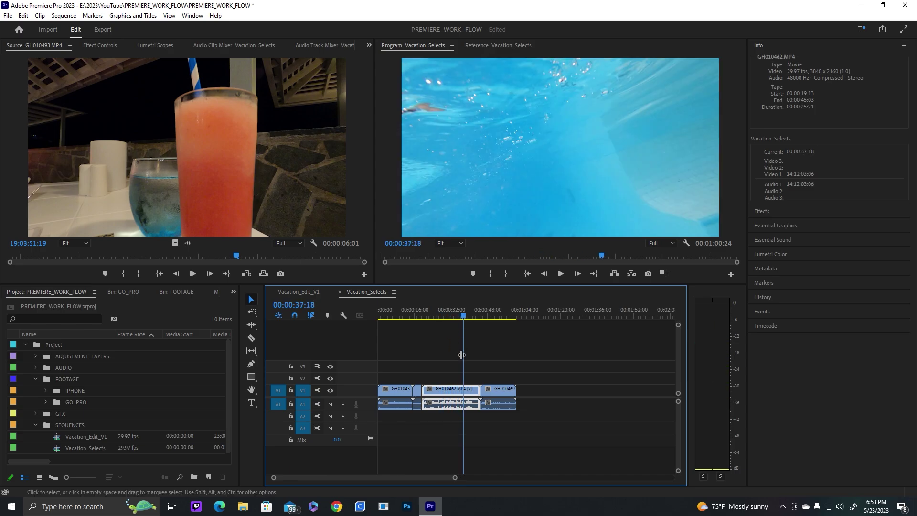
key("Delete")
left_click(449, 388)
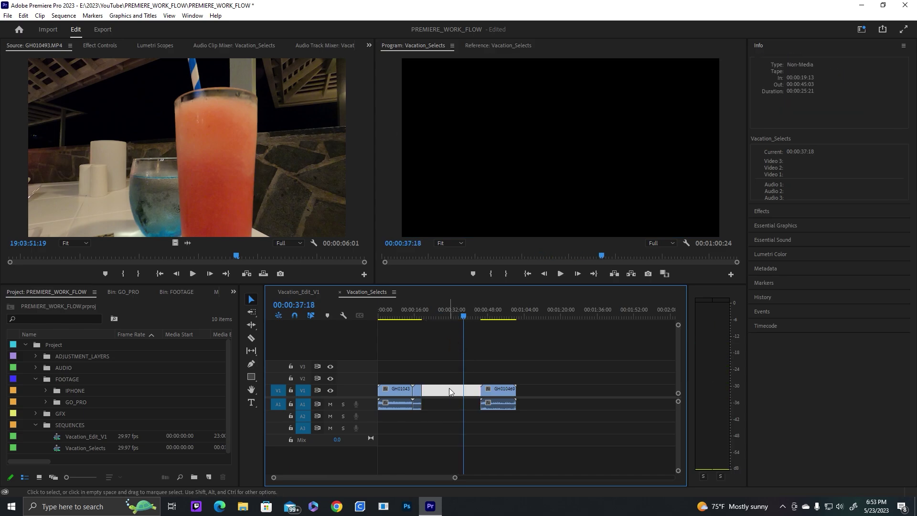
key("Delete")
Delete the GH010469 clip, then compare the Vacation_Edit_V1 and Vacation_Selects sequences
left_click_drag(468, 315, 428, 320)
left_click(446, 390)
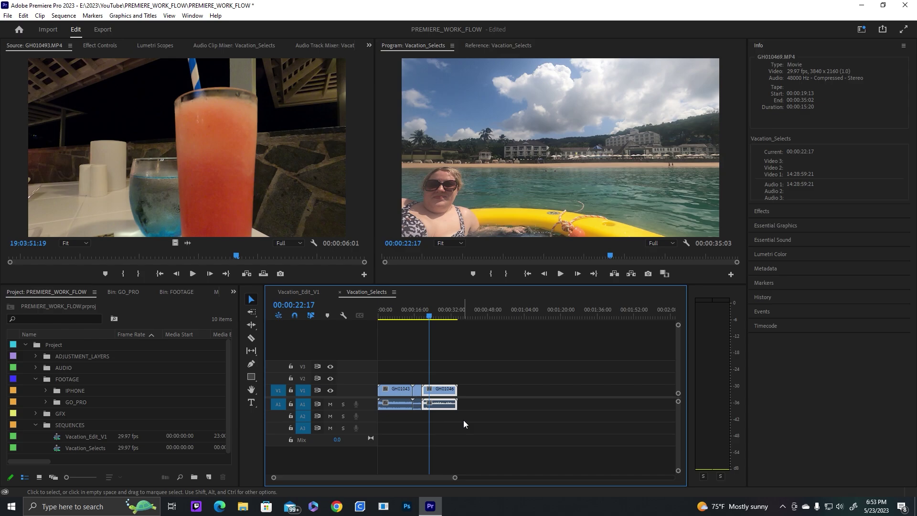
key("Delete")
left_click_drag(431, 318, 409, 328)
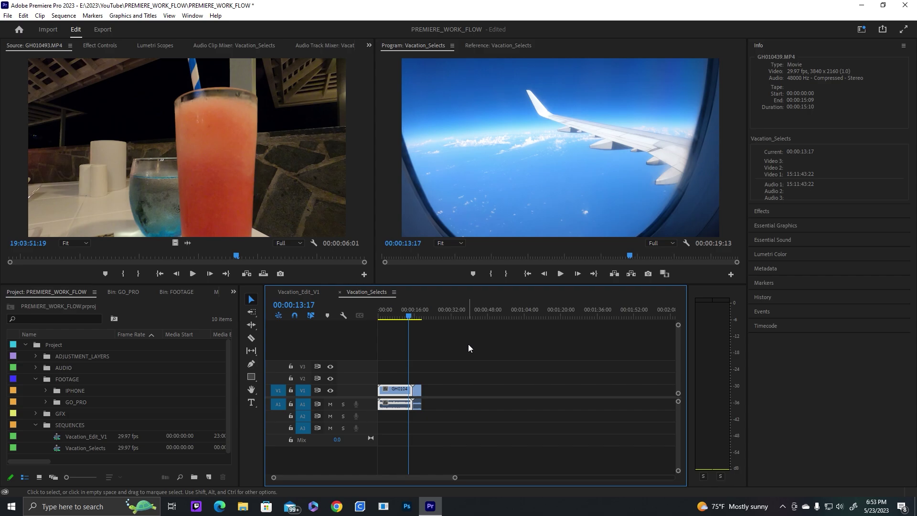
left_click(308, 292)
left_click(366, 292)
Paste the copied GH010439 airplane-wing clip at the start of Vacation_Edit_V1 and preview it
left_click(308, 292)
key("ctrl+v")
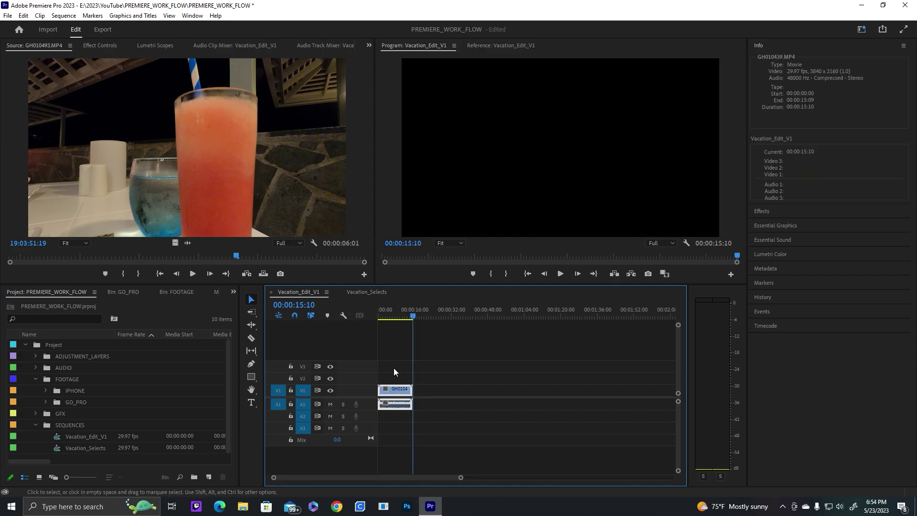
left_click_drag(421, 312, 398, 316)
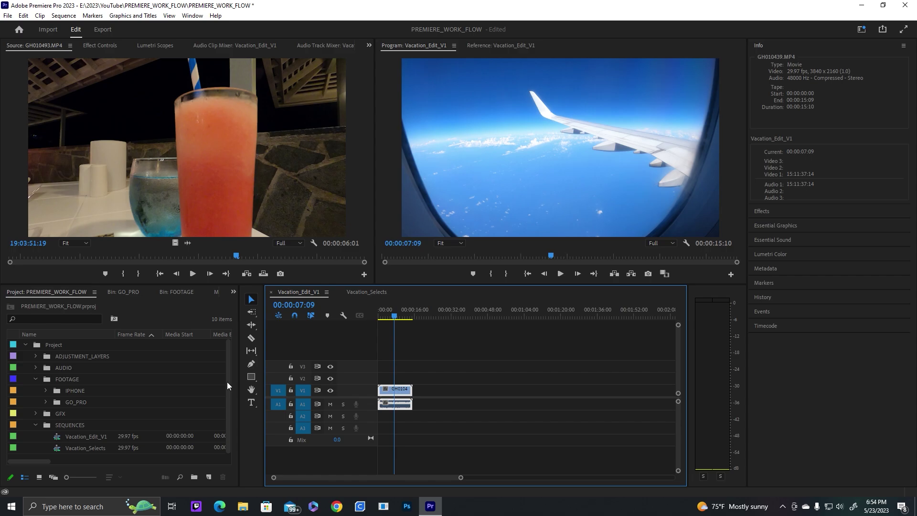
Mark a 26-frame In/Out range on IMG_4612.MOV and add only its video to V1 of Vacation_Selects
left_click(371, 293)
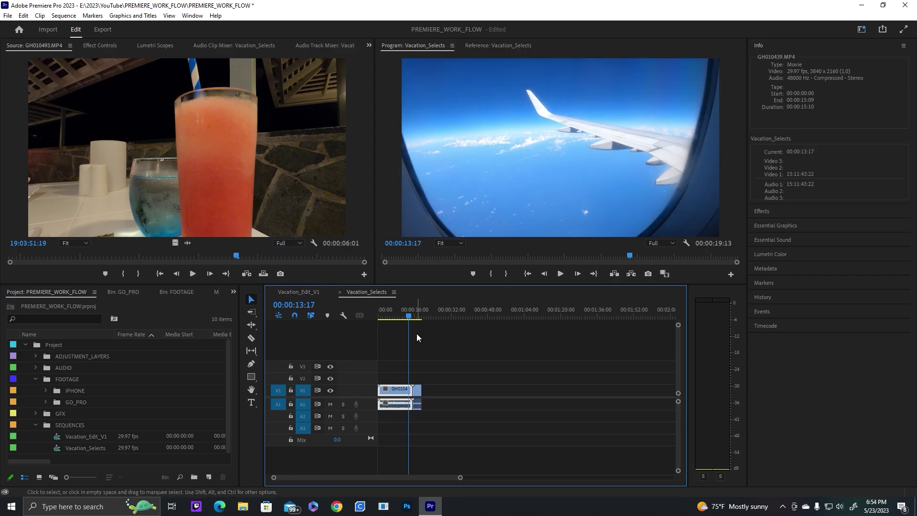
left_click(46, 390)
scroll(228, 352, "down", 10)
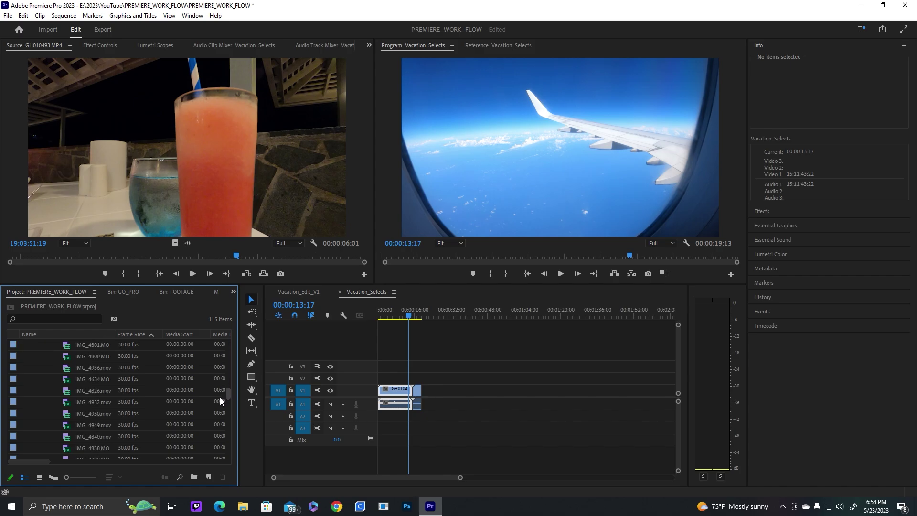
double_click(100, 415)
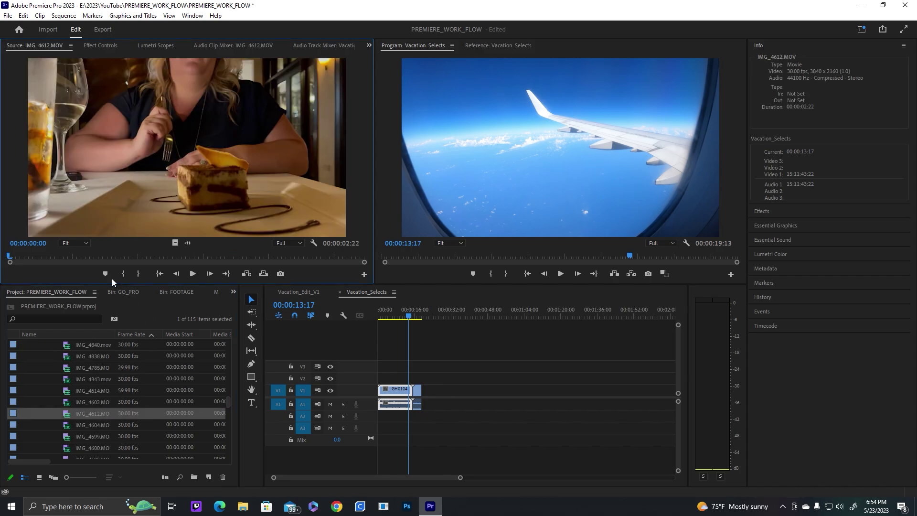
left_click_drag(38, 253, 244, 265)
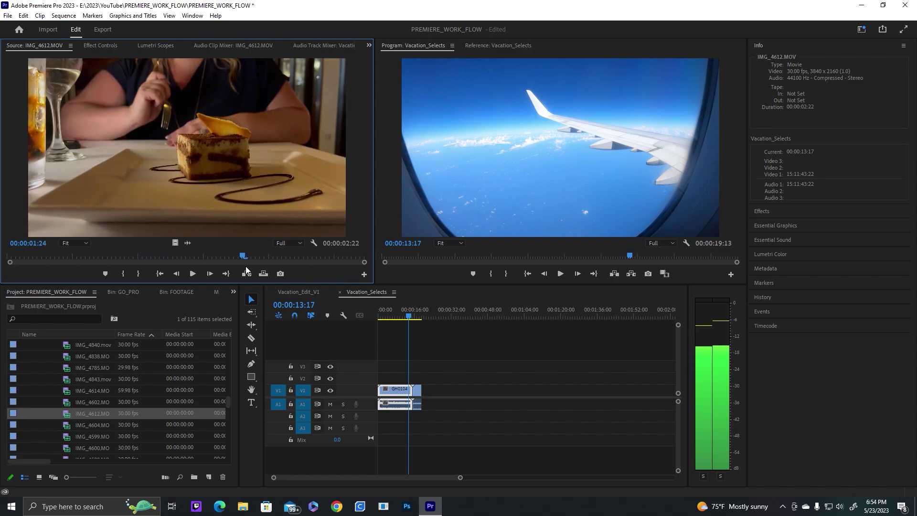
key("o")
left_click_drag(149, 257, 446, 390)
left_click(123, 273)
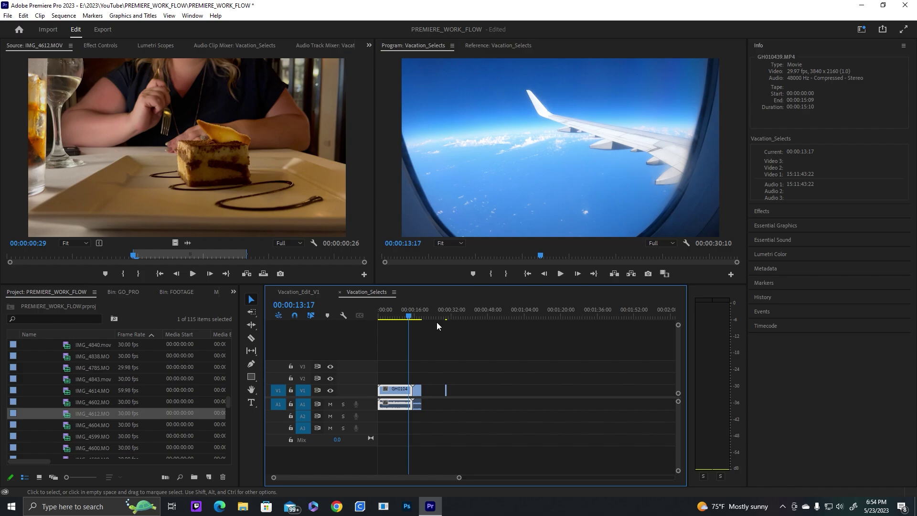
left_click(454, 315)
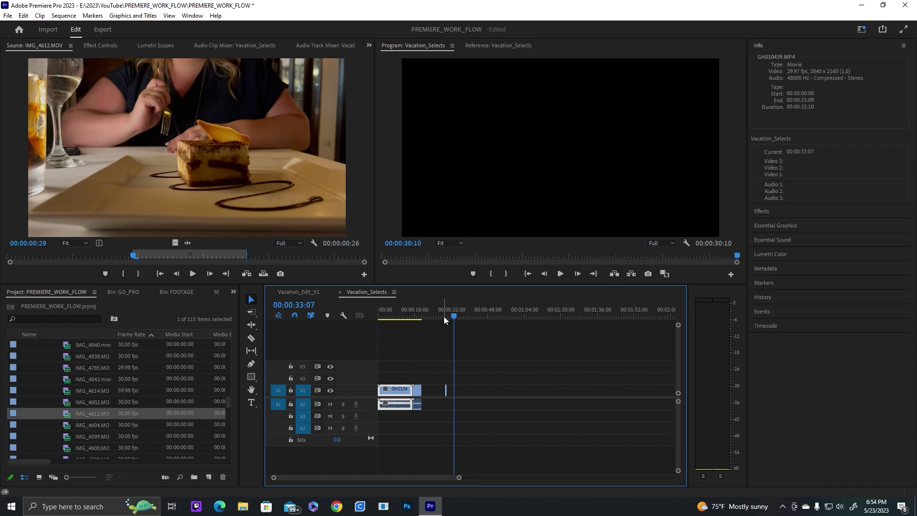
Review the new dessert clip in a zoomed-out timeline and collapse the IPHONE bin
left_click_drag(443, 316, 444, 317)
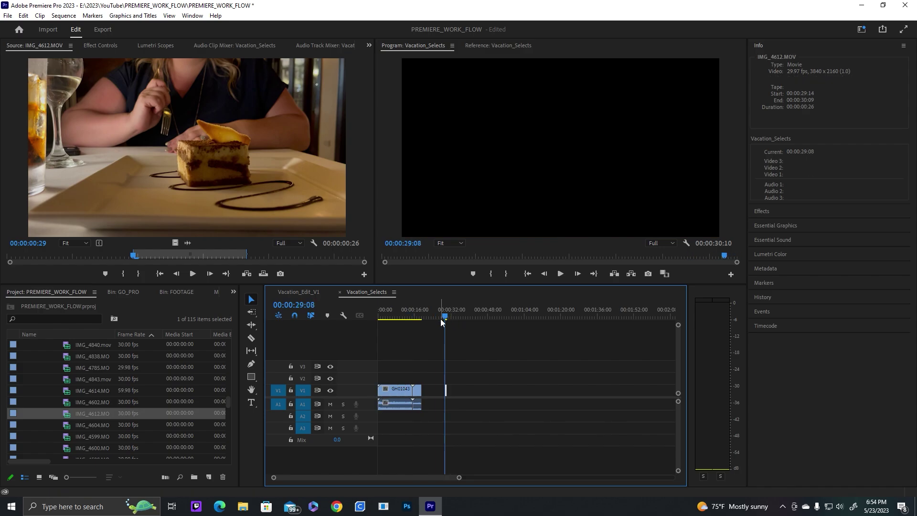
left_click_drag(464, 396, 444, 380)
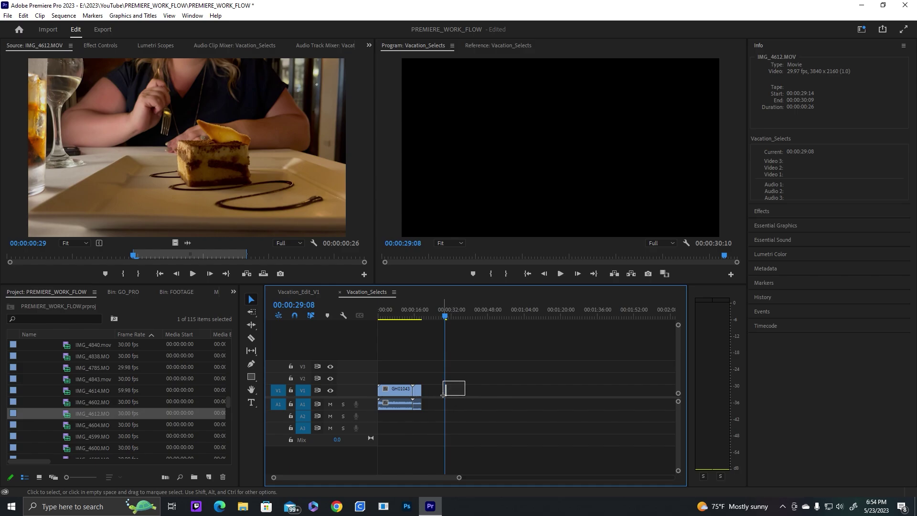
scroll(87, 397, "up", 5)
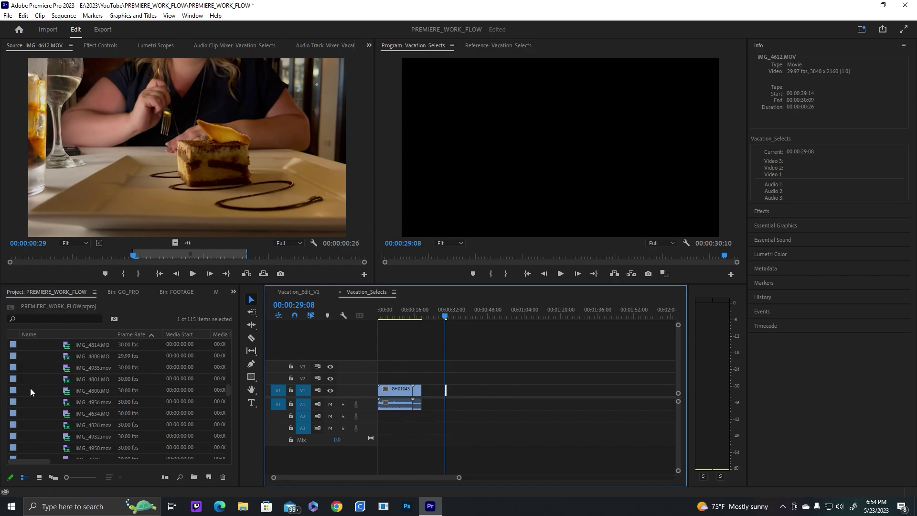
key("minus")
key("minus")
key("minus")
key("minus")
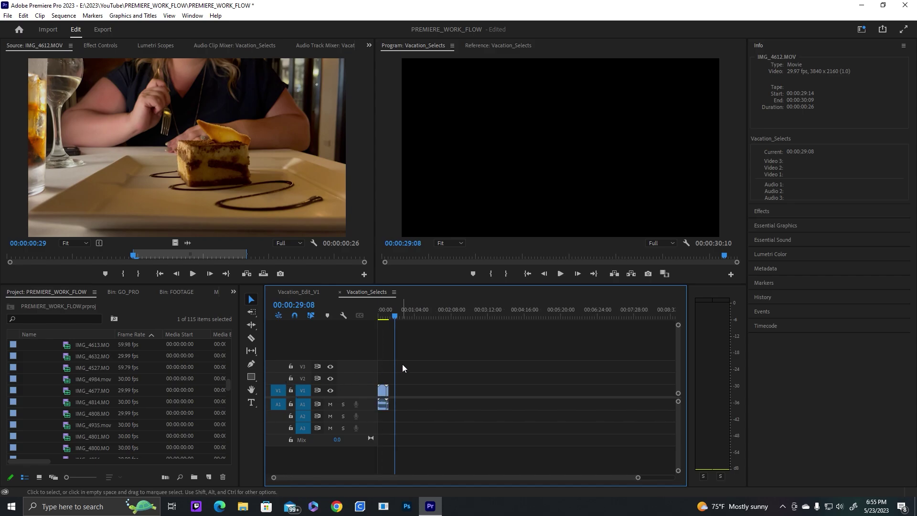
left_click_drag(227, 387, 192, 354)
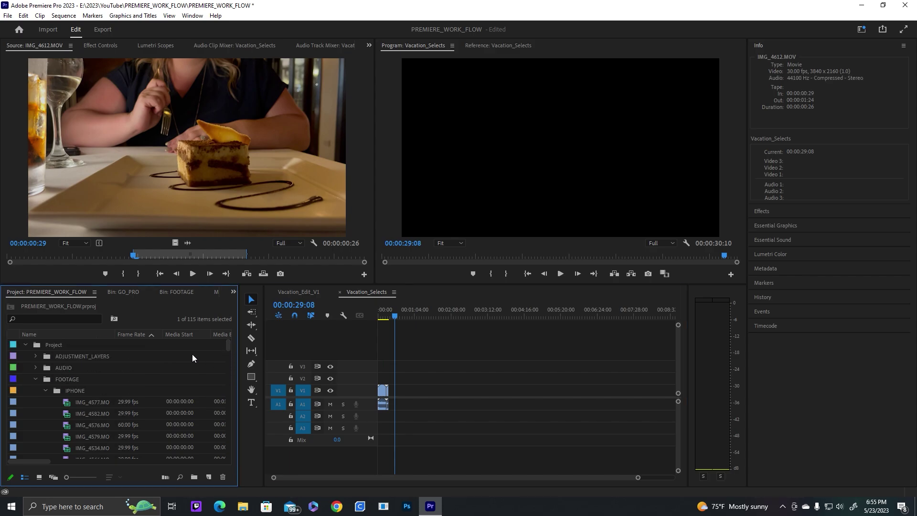
left_click(45, 391)
Switch the timeline back to Vacation_Edit_V1, then collapse the FOOTAGE and SEQUENCES bins
scroll(412, 393, "down", 1)
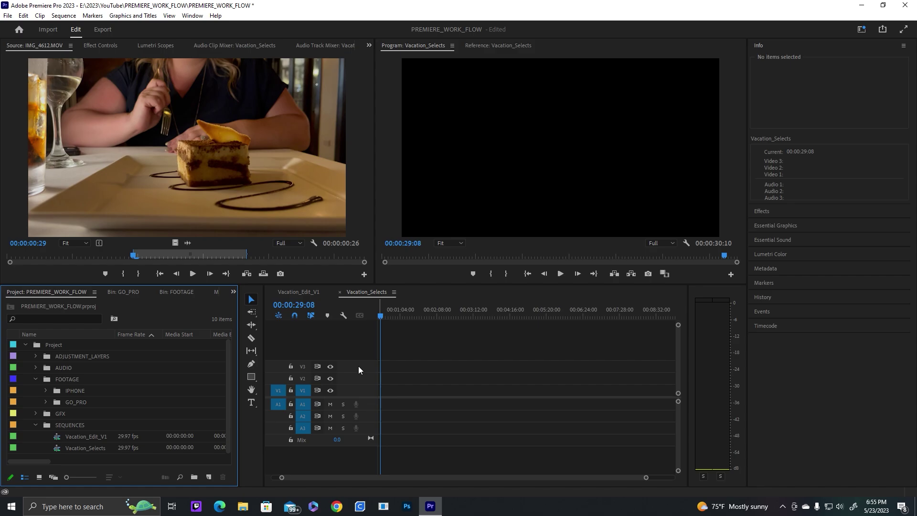
left_click(300, 292)
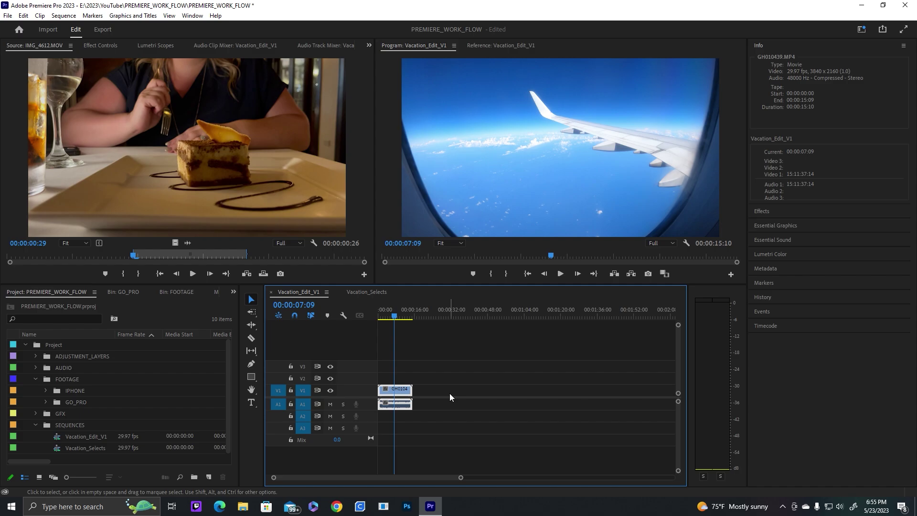
left_click(35, 379)
left_click(35, 402)
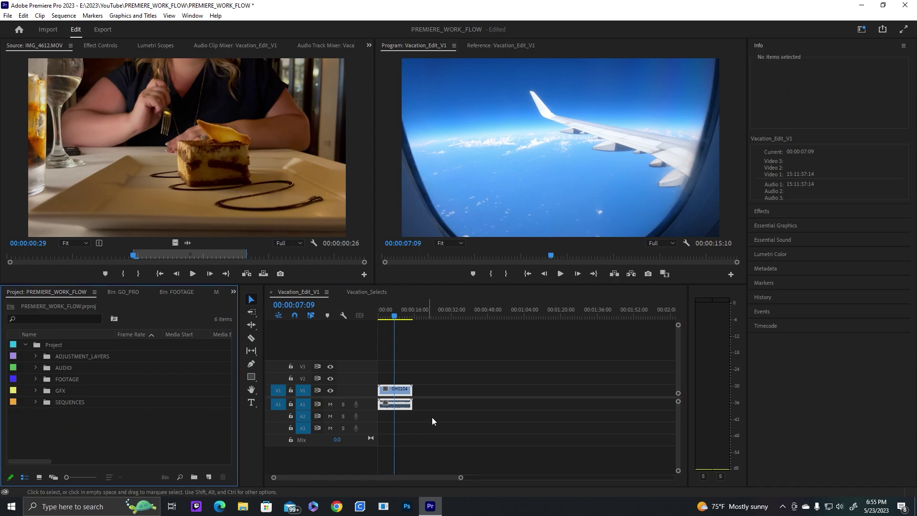